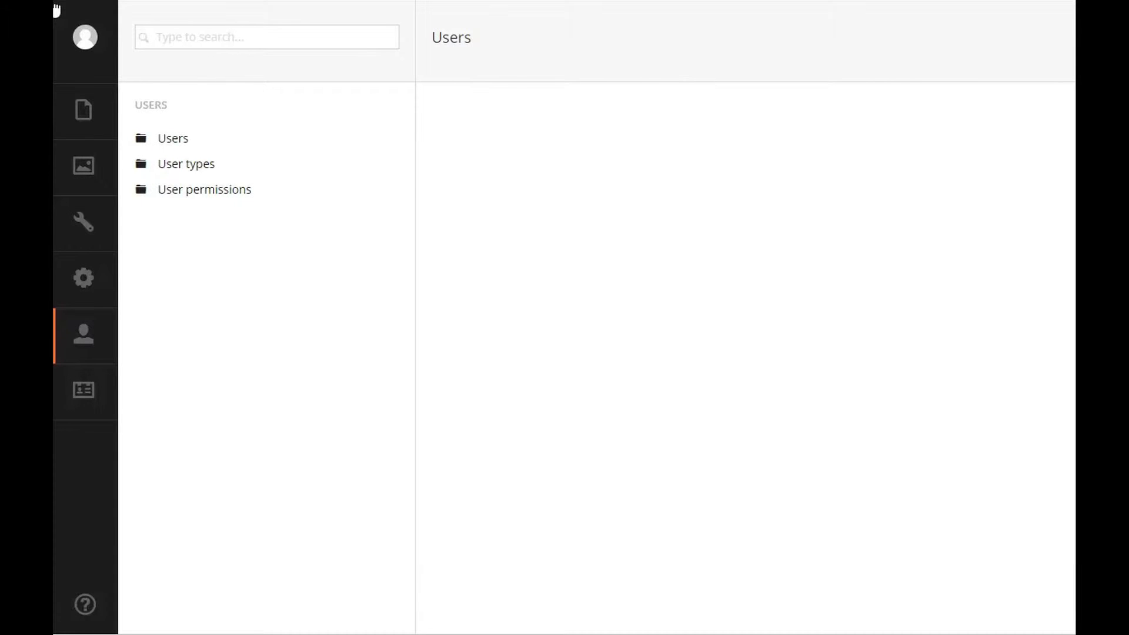
Bring up the Create and Reload actions for the Users folder.
{"action": "right_click", "coordinate": [167, 143]}
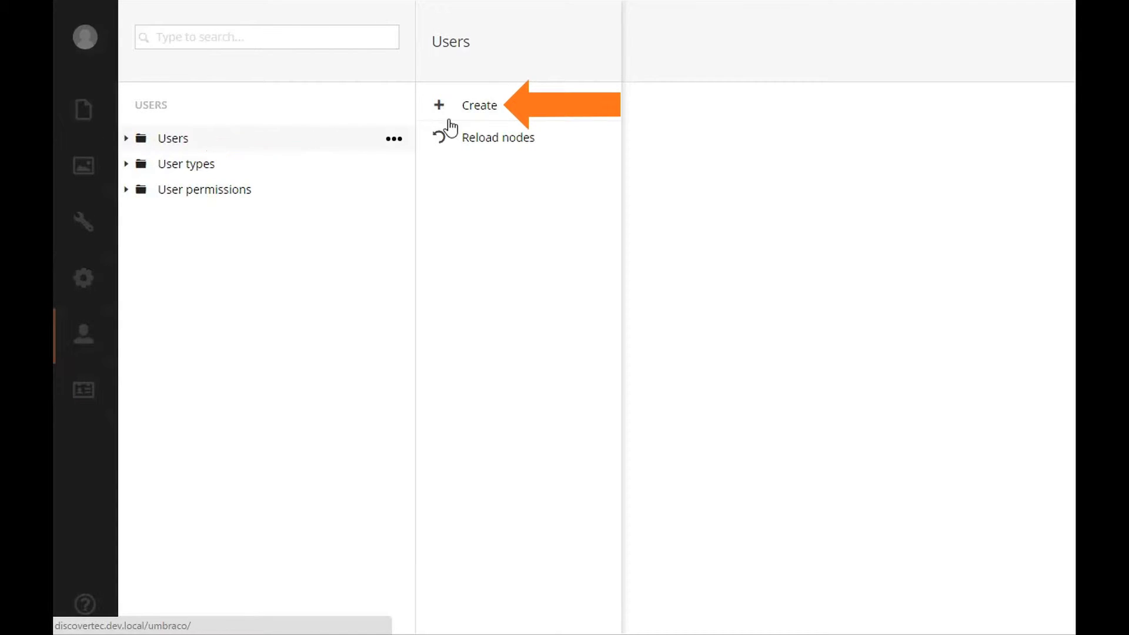
Create user 'admin' with the autocompleted 'umbraco' e-mail address.
{"action": "left_click", "coordinate": [469, 107]}
{"action": "type", "text": "admin"}
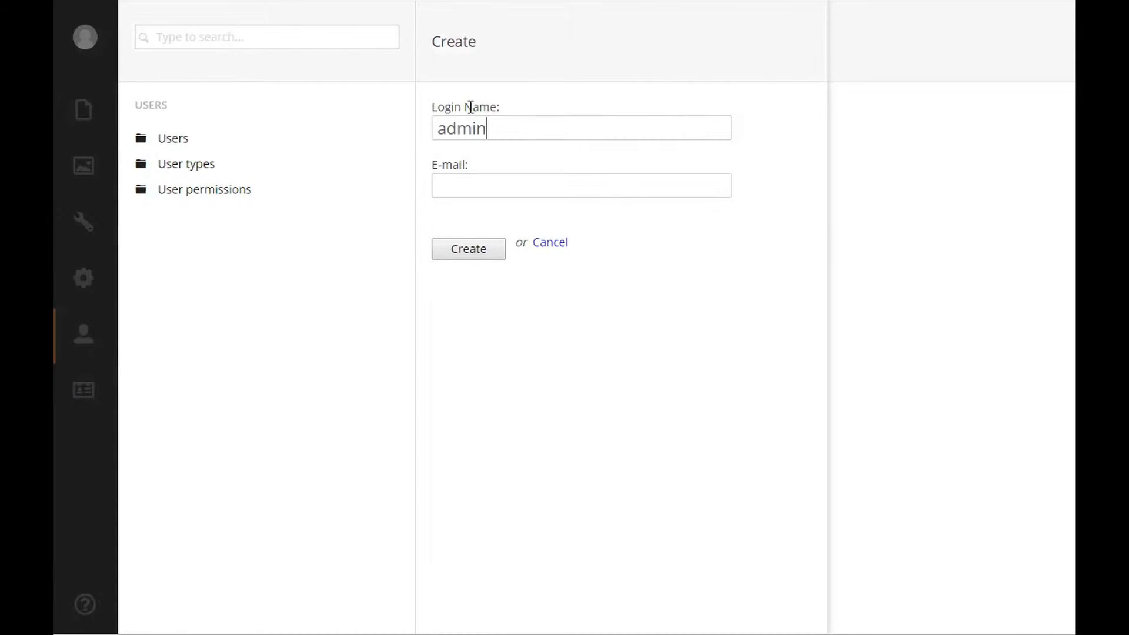
{"action": "left_click", "coordinate": [461, 187]}
{"action": "type", "text": "um"}
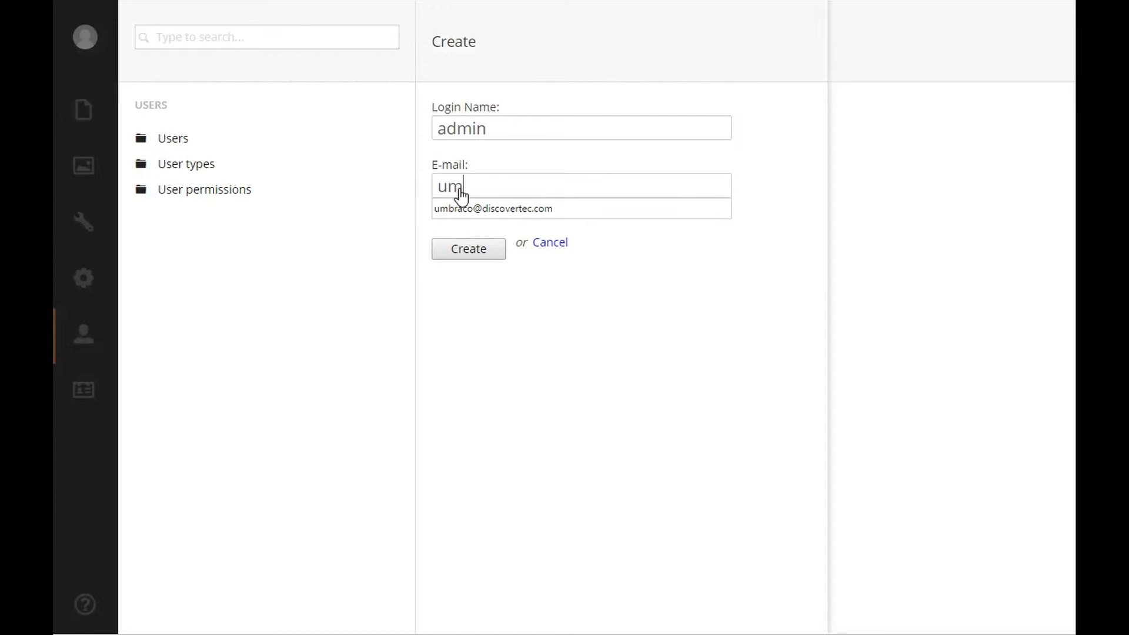
{"action": "type", "text": "braco"}
{"action": "key", "text": "Down"}
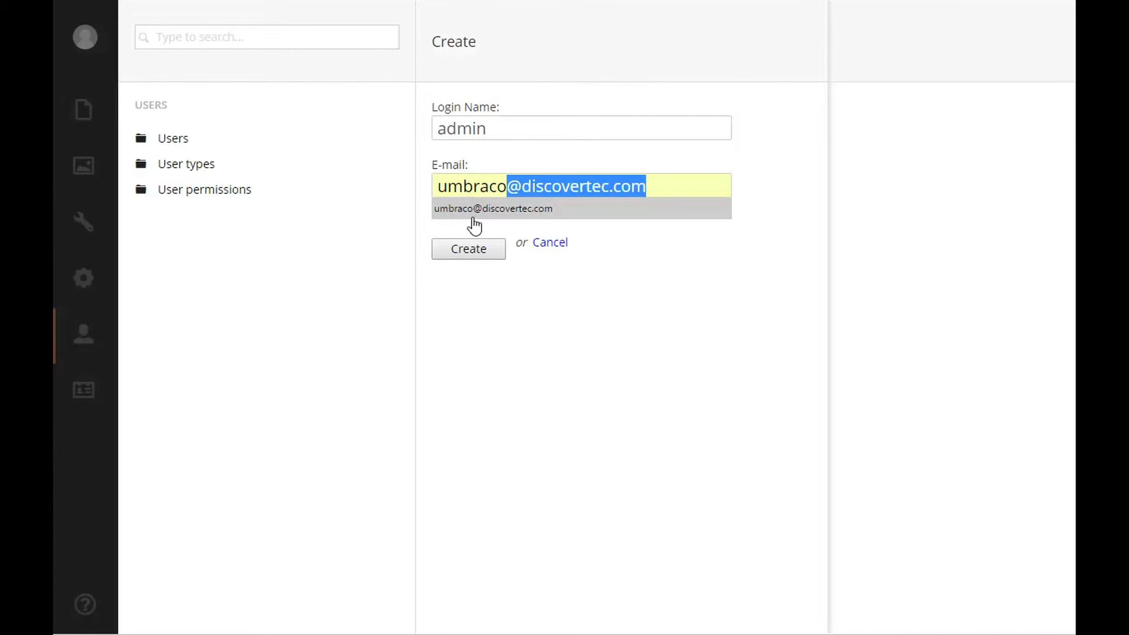
{"action": "left_click", "coordinate": [474, 252]}
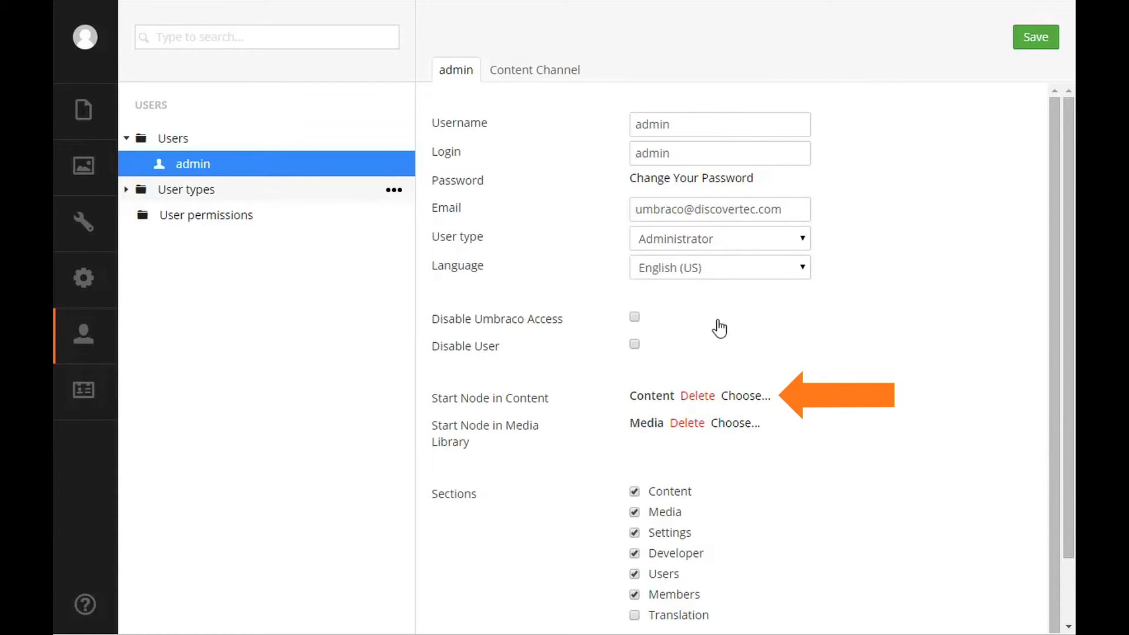
{"action": "left_click", "coordinate": [744, 396]}
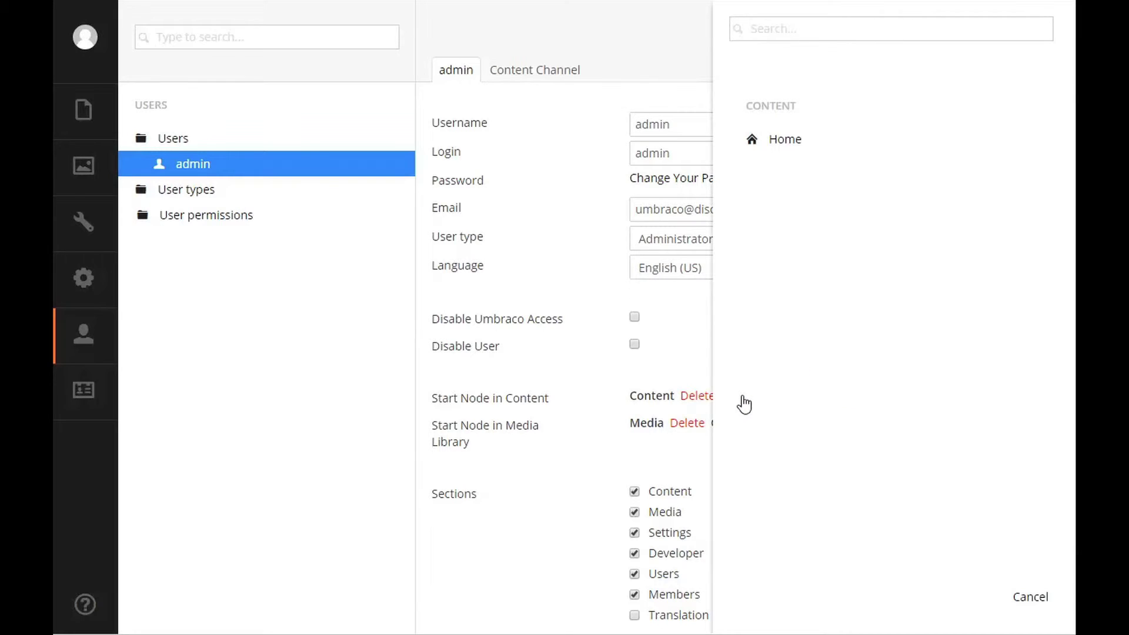
{"action": "left_click", "coordinate": [736, 140]}
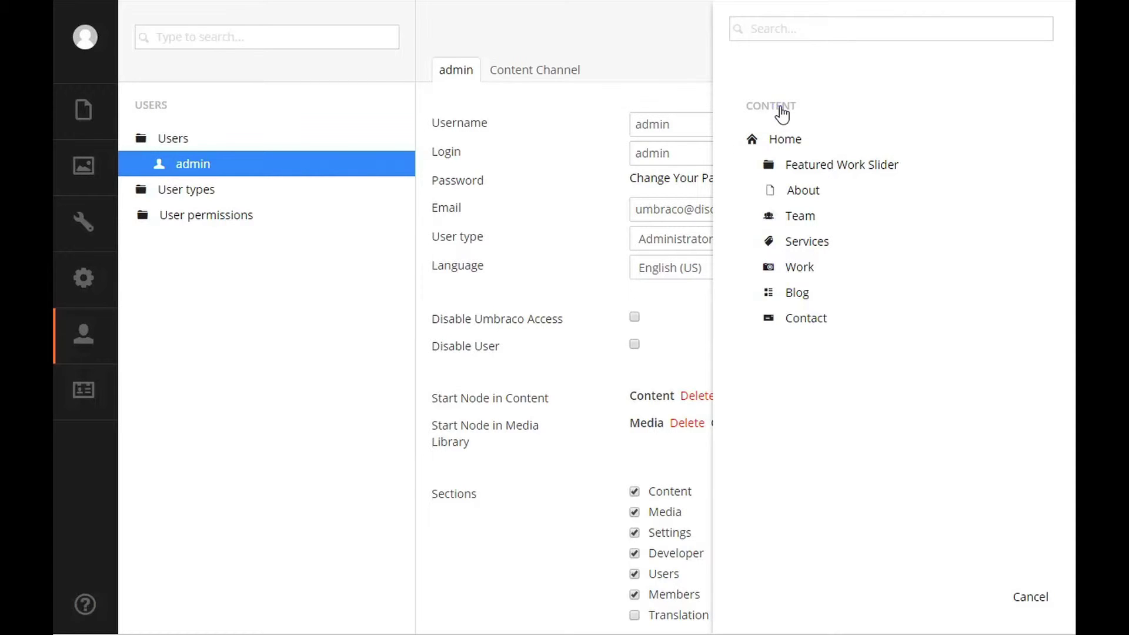
{"action": "left_click", "coordinate": [1030, 600]}
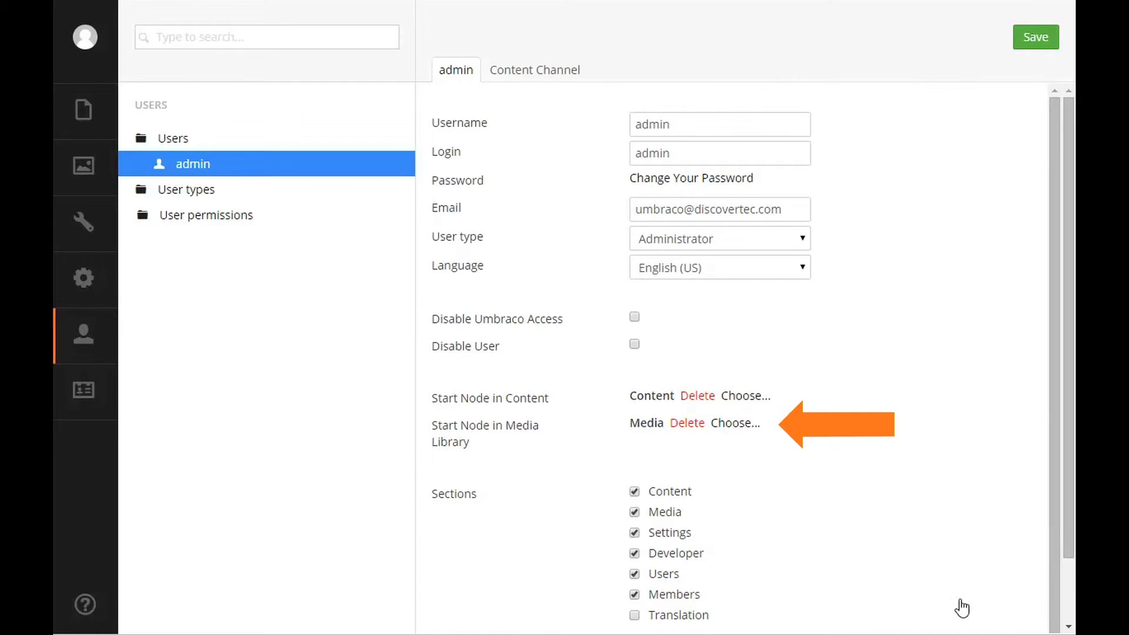
{"action": "left_click", "coordinate": [745, 424]}
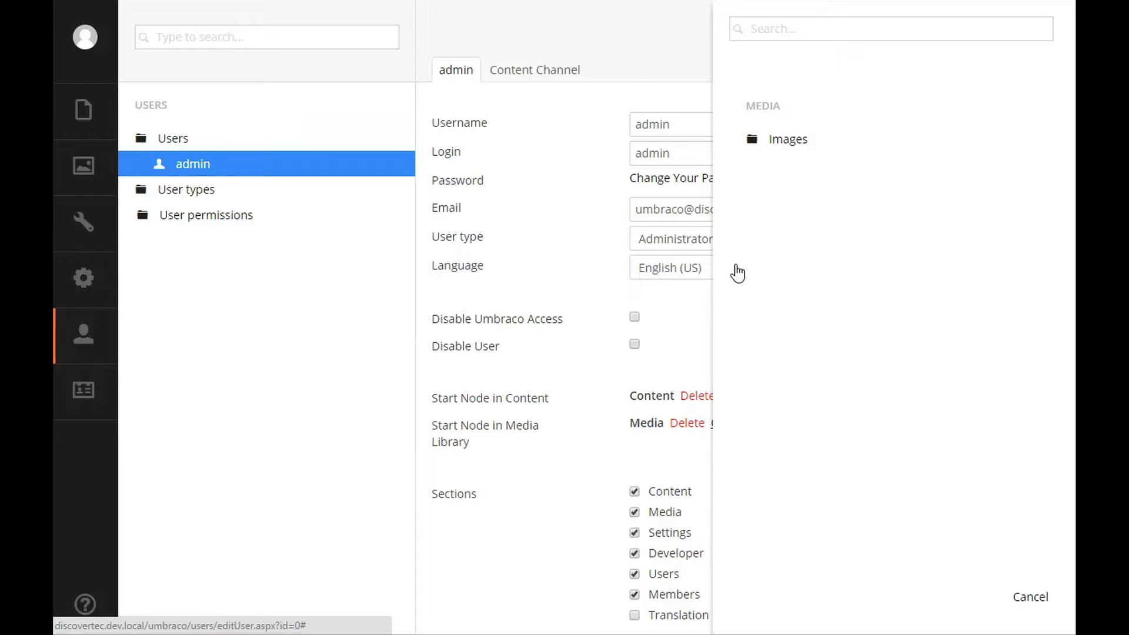
{"action": "left_click", "coordinate": [736, 142]}
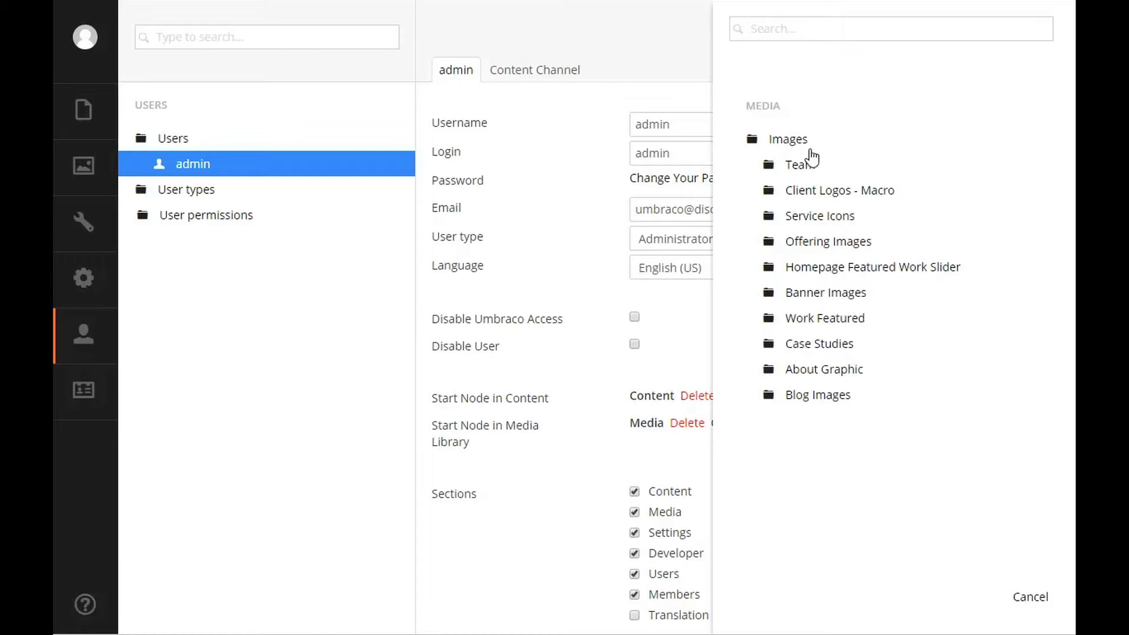
{"action": "left_click", "coordinate": [1034, 600]}
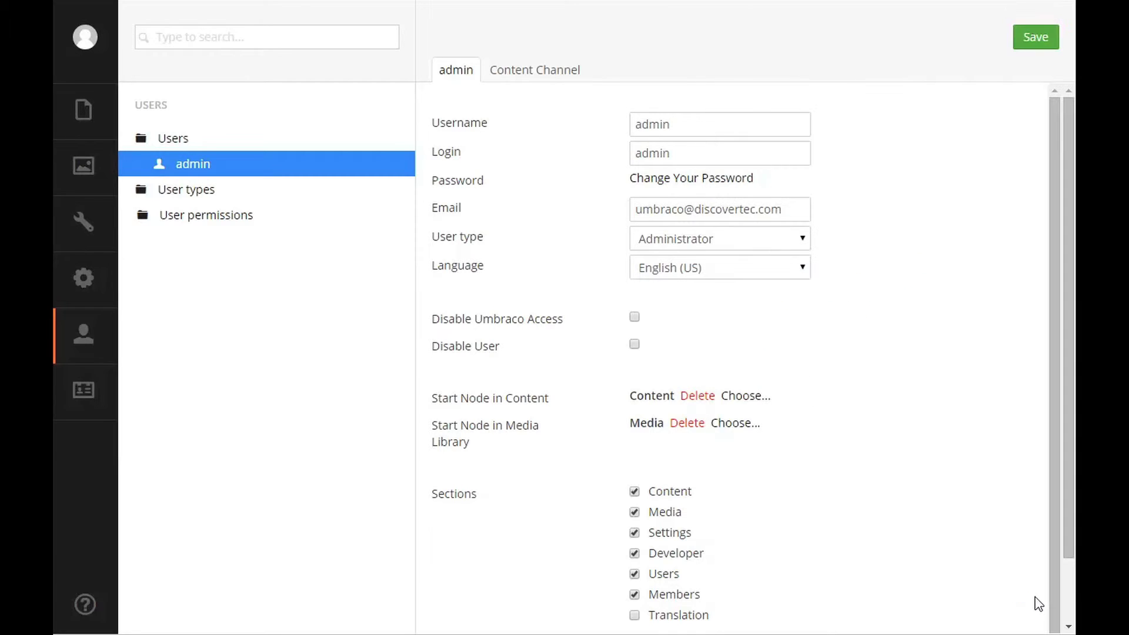
Expand User types and open the Writer type to view its default permissions.
{"action": "left_click", "coordinate": [1065, 610]}
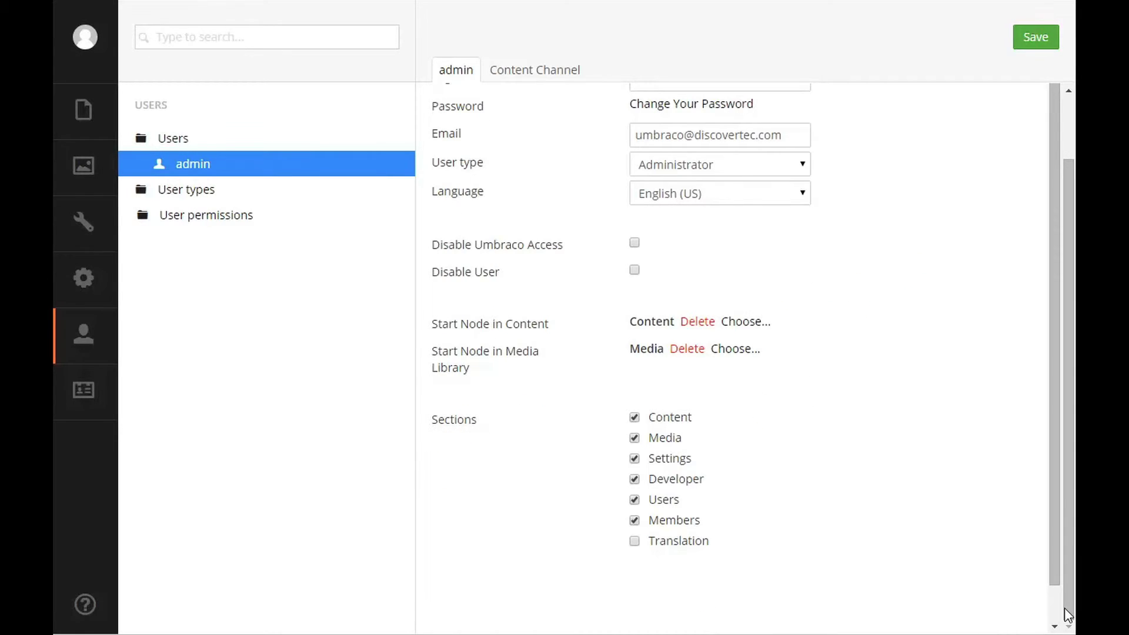
{"action": "left_click", "coordinate": [1067, 101]}
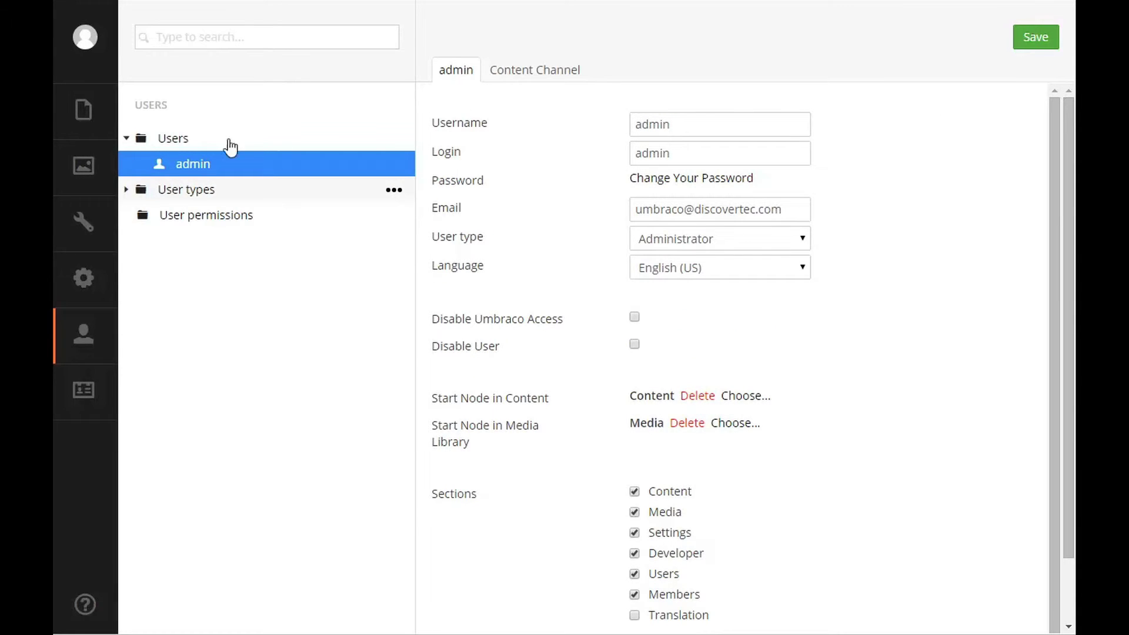
{"action": "left_click", "coordinate": [126, 191]}
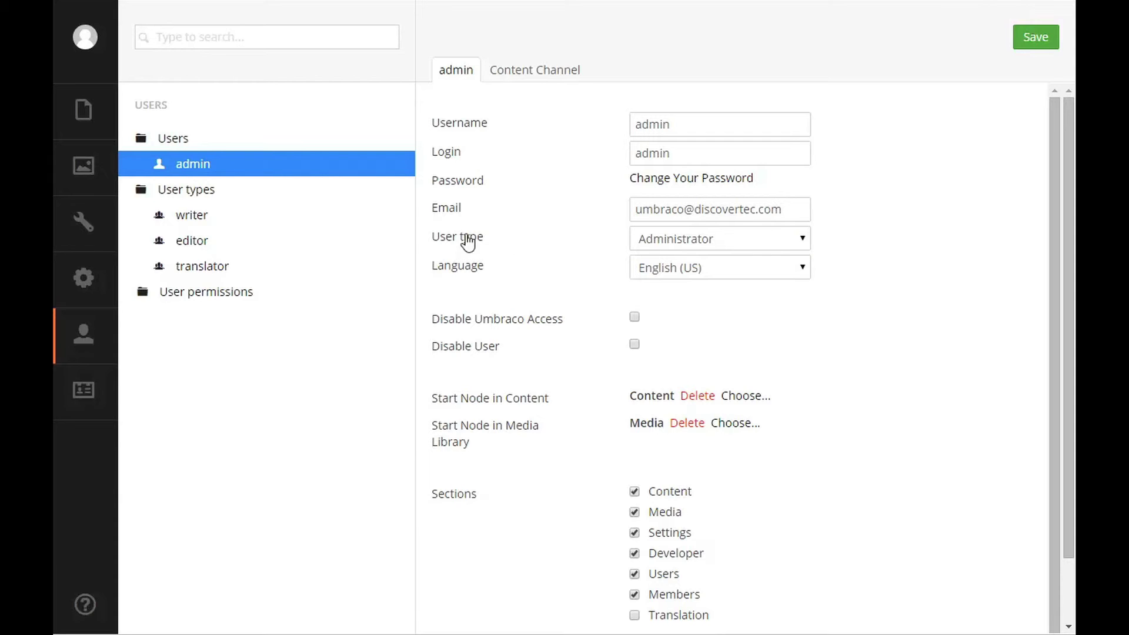
{"action": "left_click", "coordinate": [199, 224]}
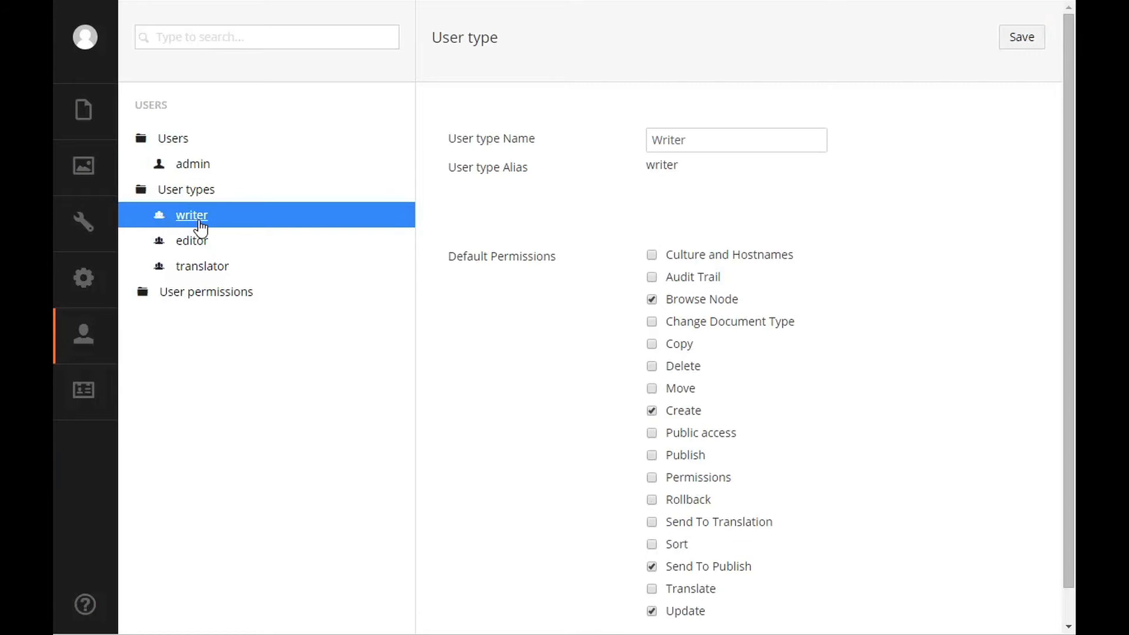
On the User permissions page, select the About page under Home.
{"action": "left_click", "coordinate": [226, 295]}
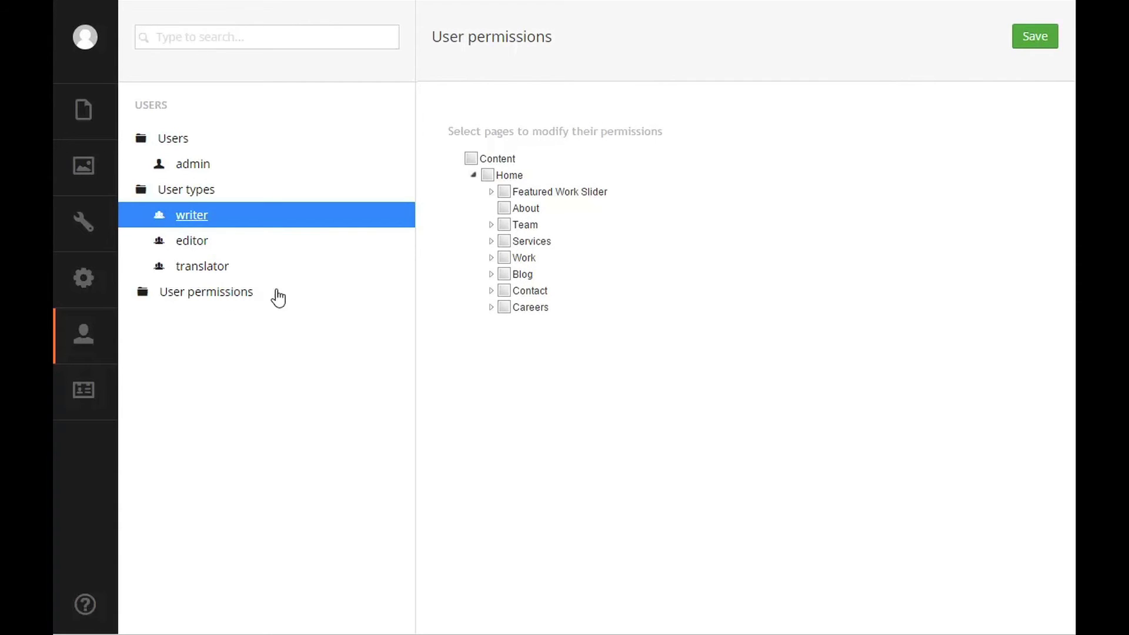
{"action": "left_click", "coordinate": [504, 209]}
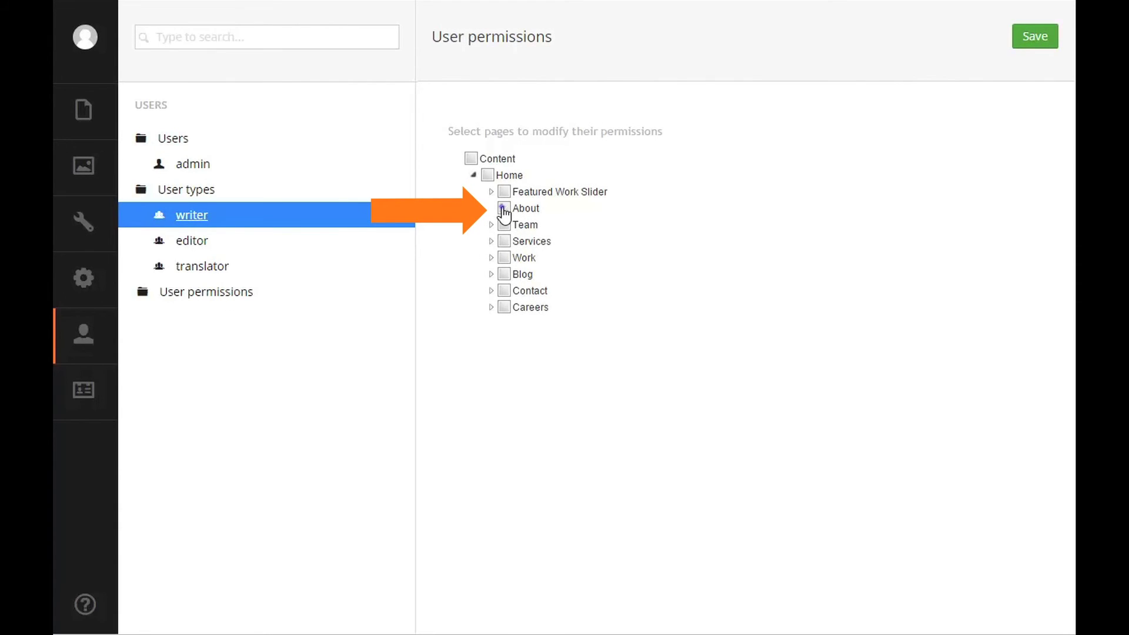